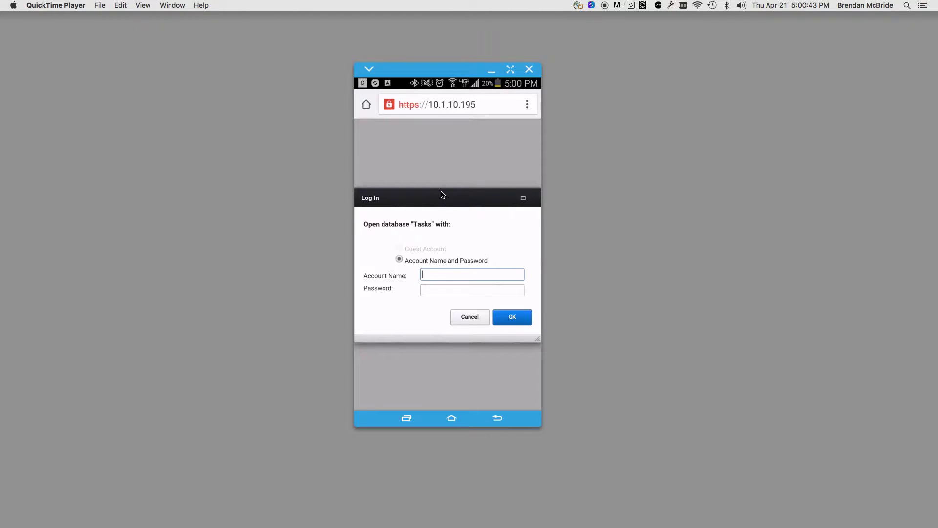
Open the Tasks Log In on 10.1.10.108, then switch back to the 10.1.10.195 login.
{"action": "left_click", "coordinate": [406, 418]}
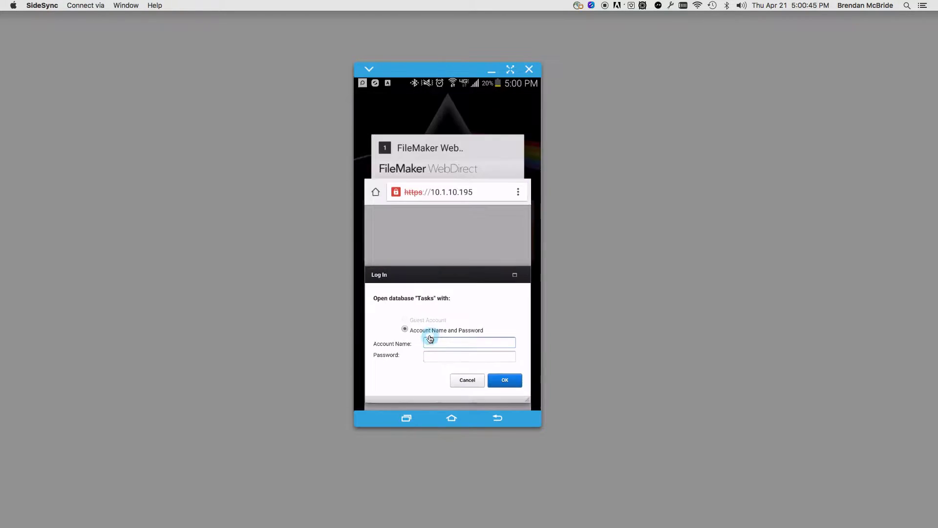
{"action": "left_click", "coordinate": [447, 186]}
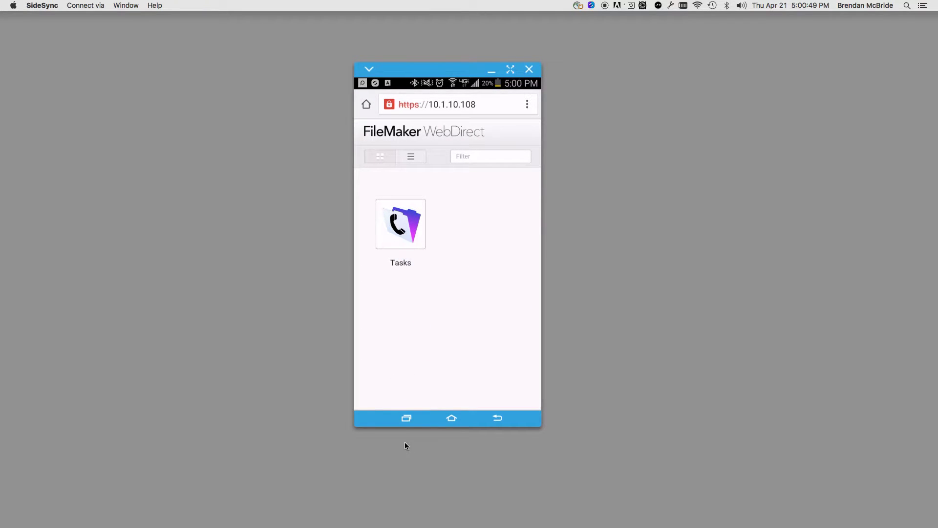
{"action": "left_click", "coordinate": [413, 247]}
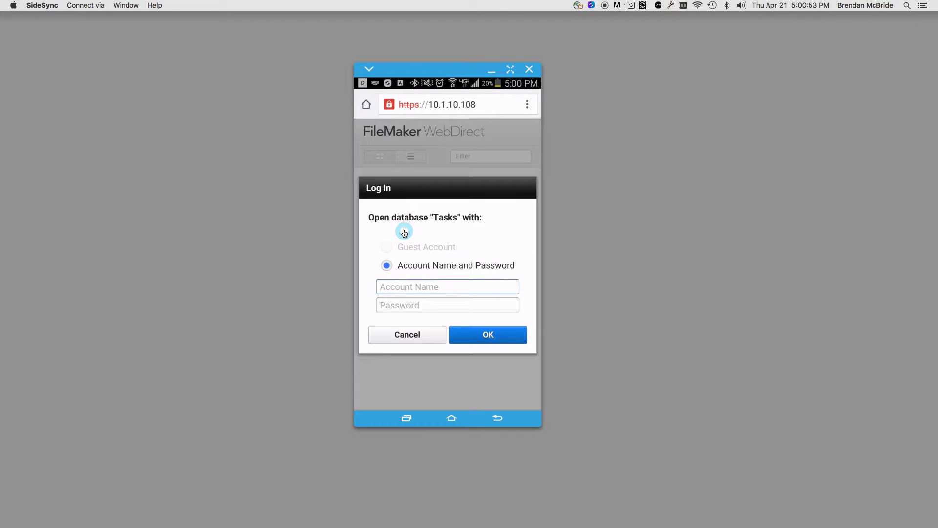
{"action": "left_click", "coordinate": [400, 288]}
{"action": "left_click", "coordinate": [410, 423]}
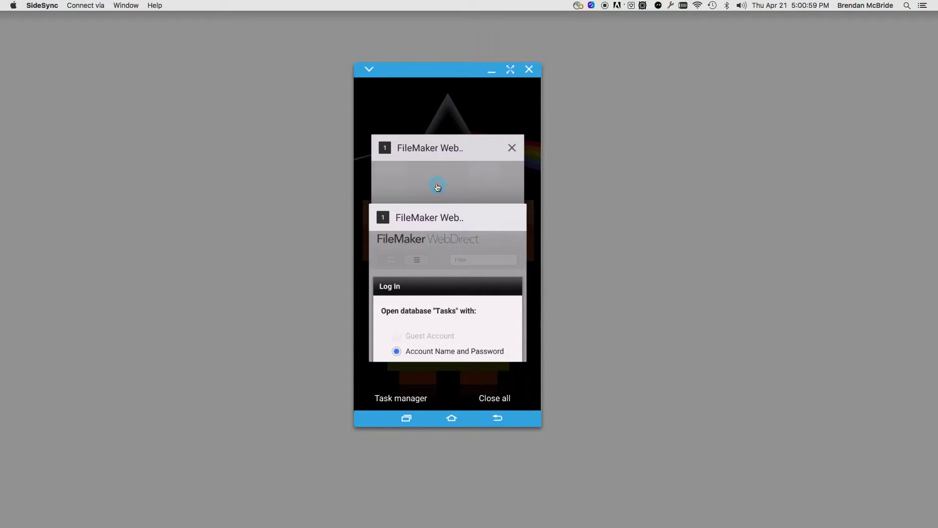
{"action": "left_click", "coordinate": [437, 187]}
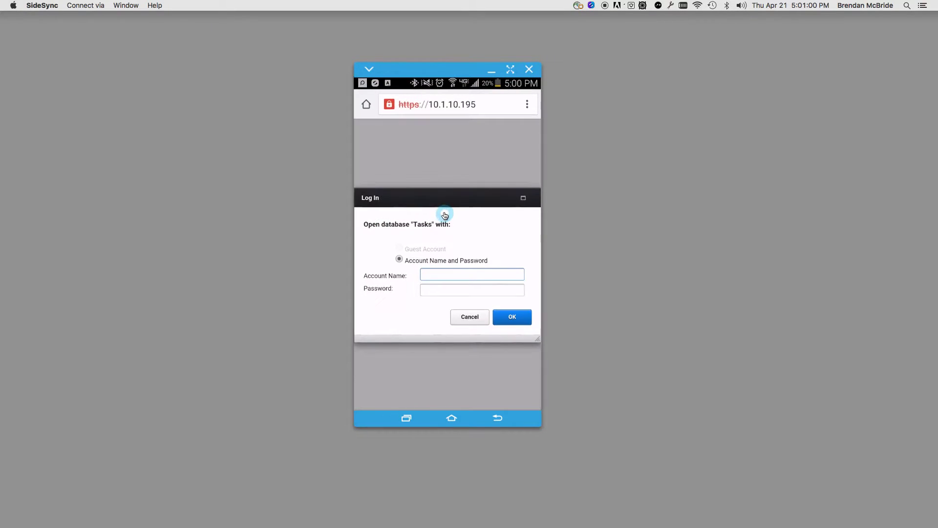
Enter the account name and password and log in to Tasks on 10.1.10.195.
{"action": "left_click", "coordinate": [440, 279]}
{"action": "left_click", "coordinate": [444, 291]}
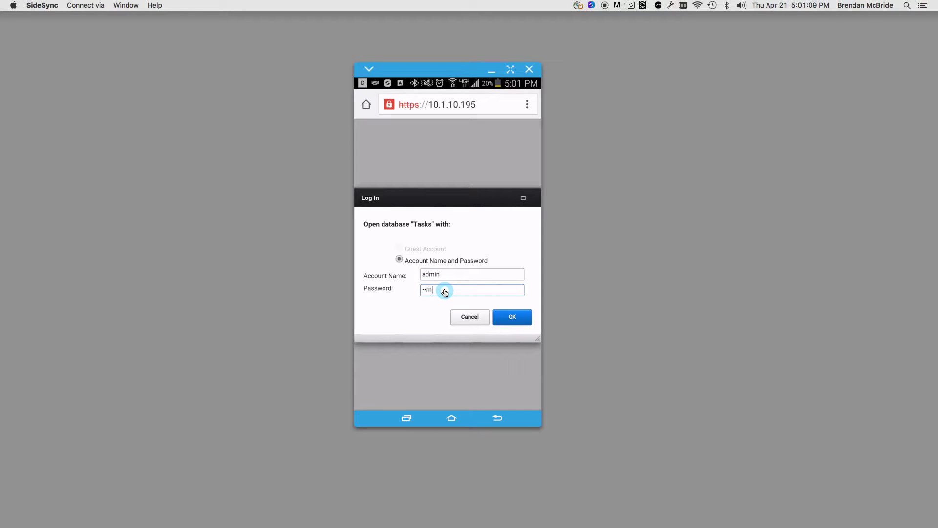
{"action": "left_click", "coordinate": [508, 323]}
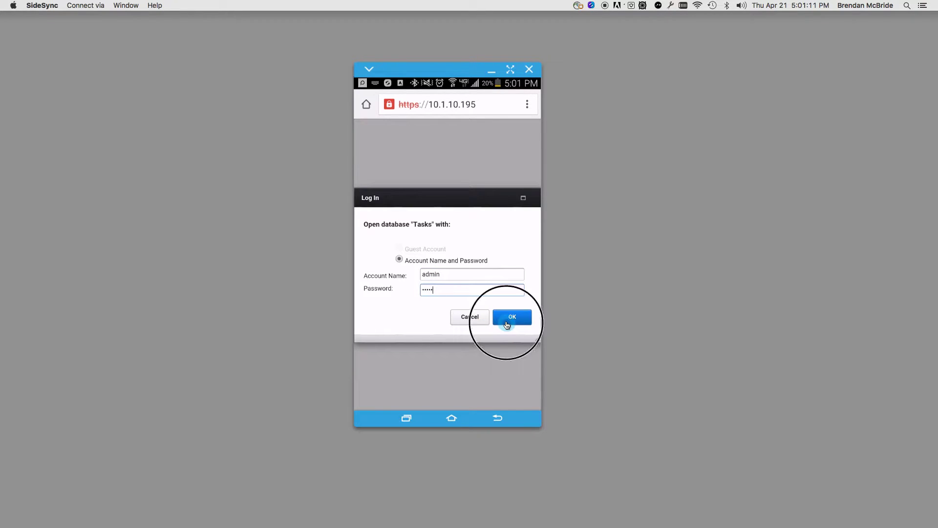
On the 10.1.10.108 session, enter the account name and password and log in to Tasks.
{"action": "left_click", "coordinate": [405, 421]}
{"action": "left_click", "coordinate": [430, 162]}
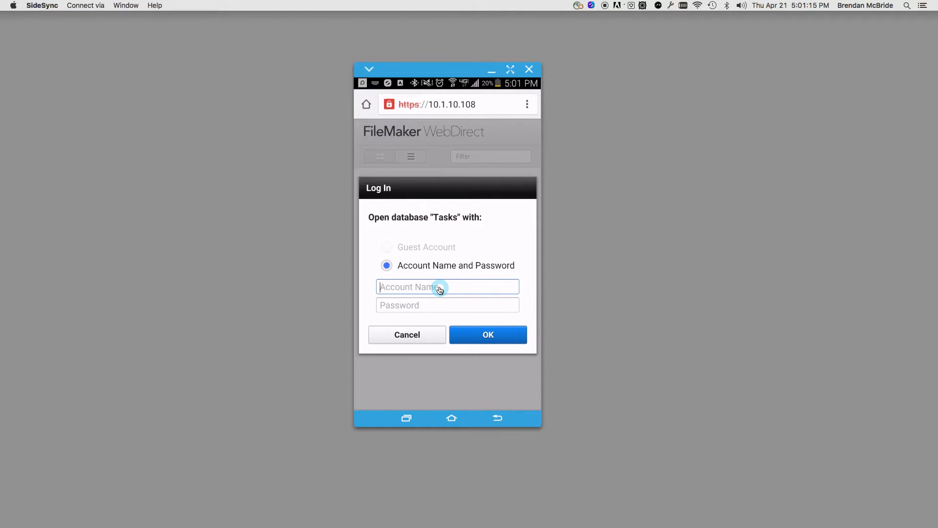
{"action": "type", "text": "admin"}
{"action": "left_click", "coordinate": [408, 306]}
{"action": "type", "text": "a"}
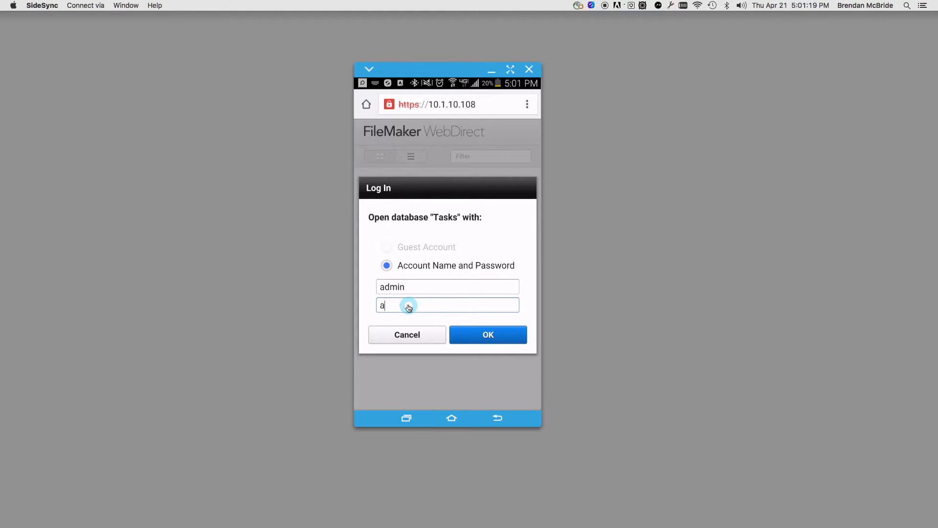
{"action": "type", "text": "dmin"}
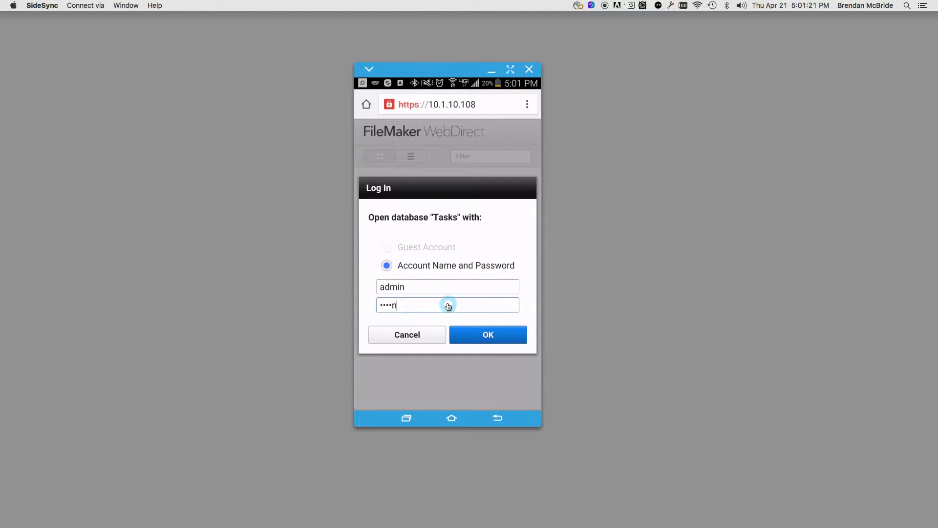
{"action": "left_click", "coordinate": [482, 336]}
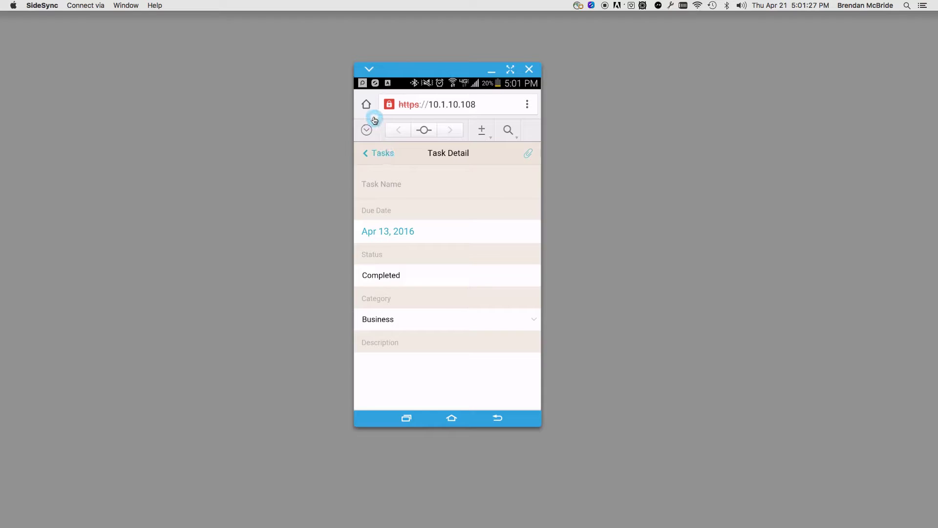
On the 10.1.10.195 session, open the Due Date calendar on Task Detail.
{"action": "left_click", "coordinate": [411, 420]}
{"action": "left_click", "coordinate": [450, 184]}
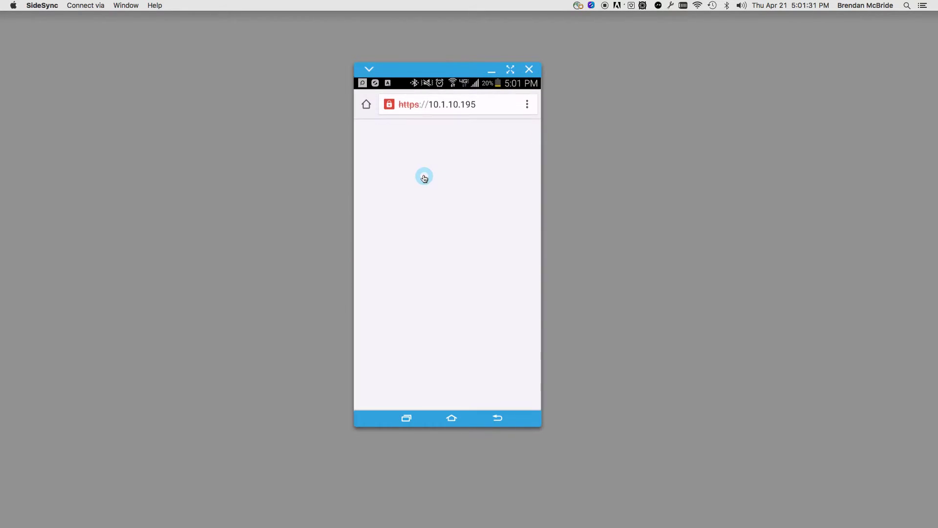
{"action": "left_click", "coordinate": [401, 234]}
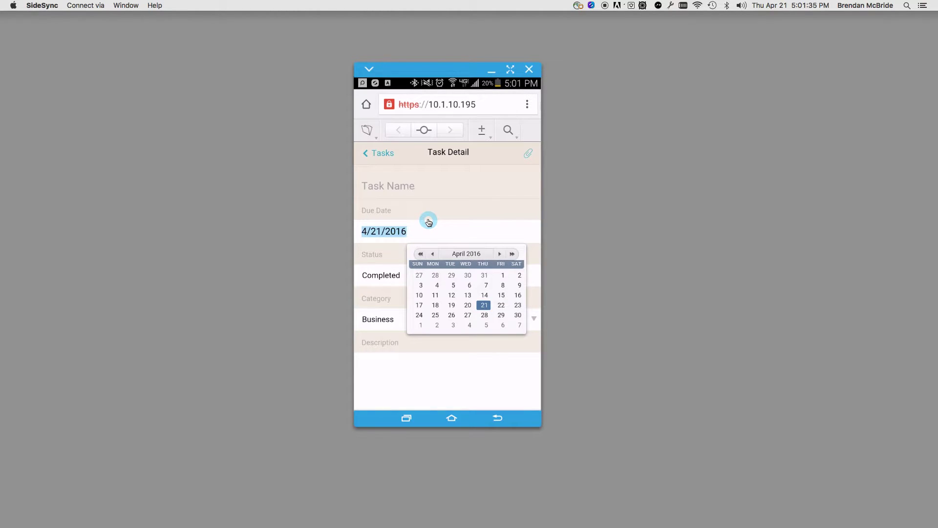
{"action": "left_click", "coordinate": [454, 272]}
On 10.1.10.108, open the Due Date calendar, page ahead to June 2016 and pick June 1.
{"action": "left_click", "coordinate": [407, 418]}
{"action": "left_click", "coordinate": [391, 191]}
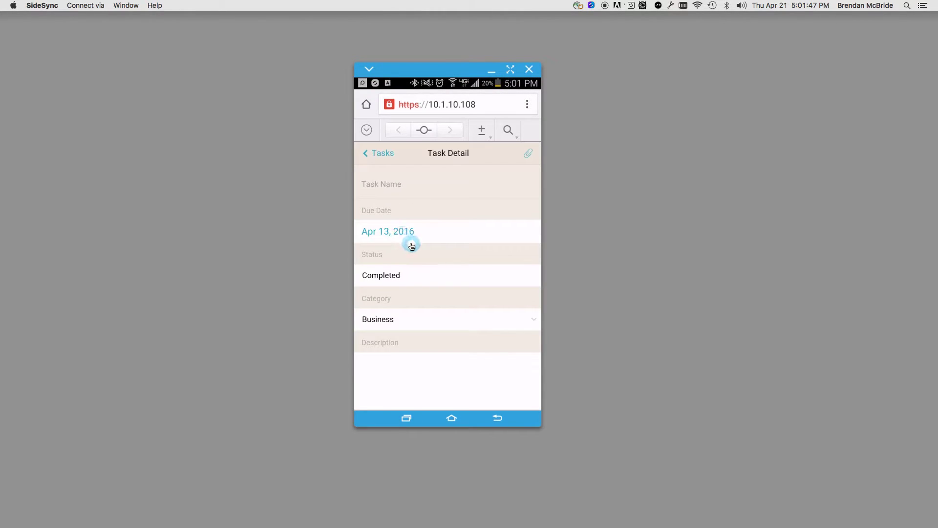
{"action": "left_click", "coordinate": [404, 244]}
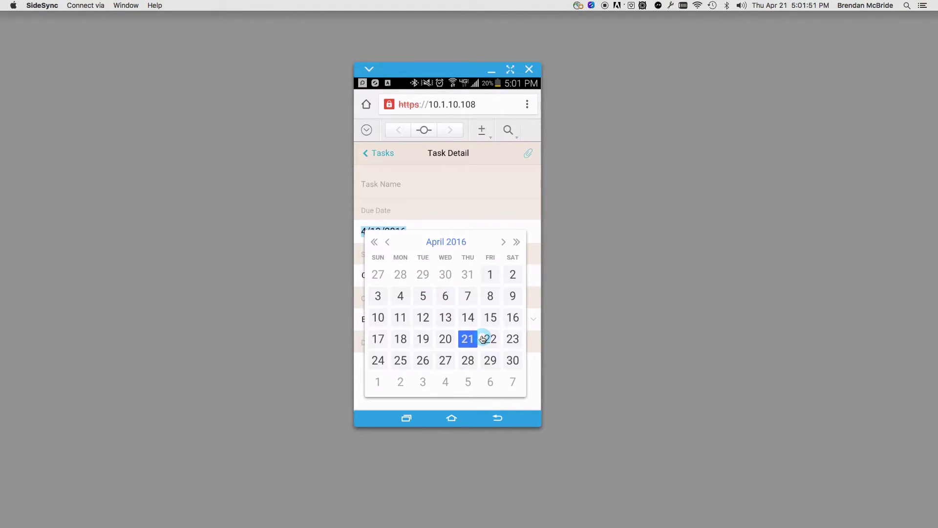
{"action": "left_click", "coordinate": [504, 243]}
{"action": "left_click", "coordinate": [504, 243]}
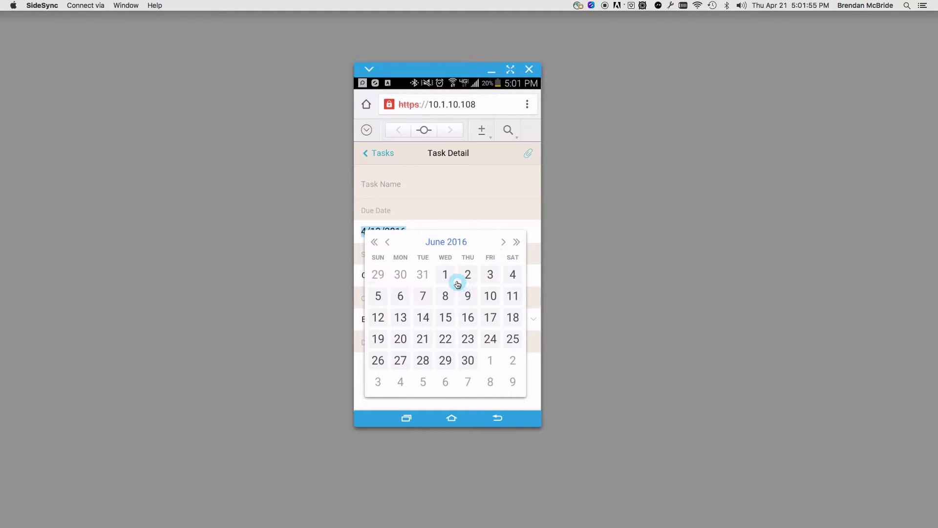
{"action": "left_click", "coordinate": [444, 274]}
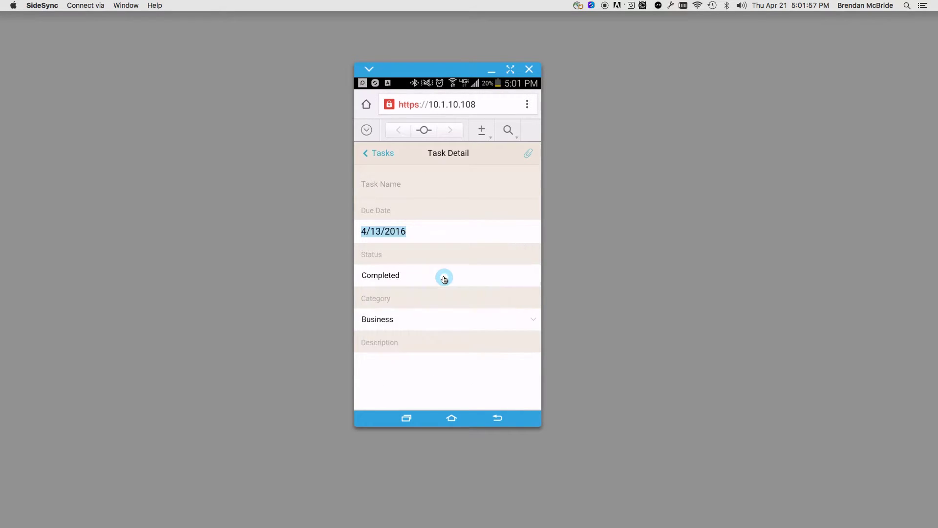
On 10.1.10.108, keep Completed in the Status value list and bring up the custom dialog.
{"action": "left_click", "coordinate": [443, 275]}
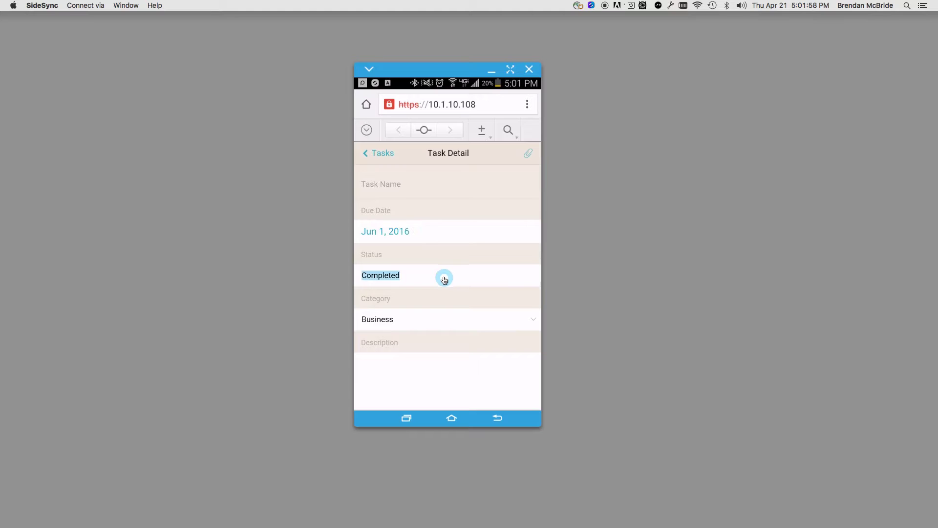
{"action": "left_click", "coordinate": [454, 375]}
{"action": "left_click", "coordinate": [453, 374]}
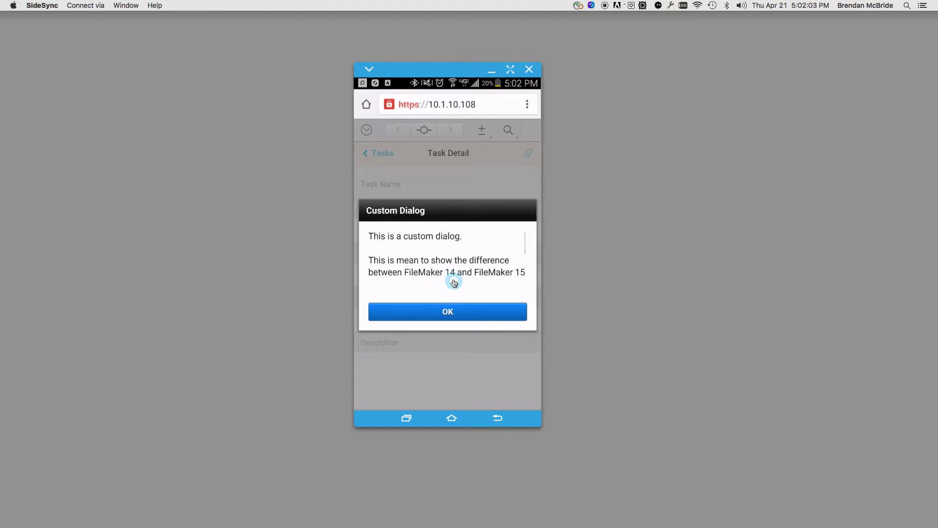
On 10.1.10.195, close the date picker, bring up the custom dialog and resize it.
{"action": "left_click", "coordinate": [406, 419]}
{"action": "left_click", "coordinate": [461, 185]}
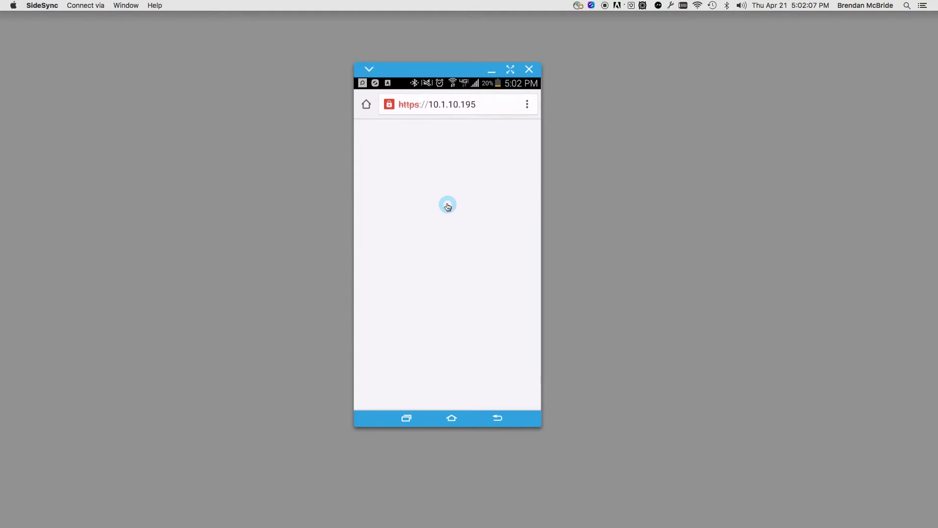
{"action": "left_click", "coordinate": [440, 376]}
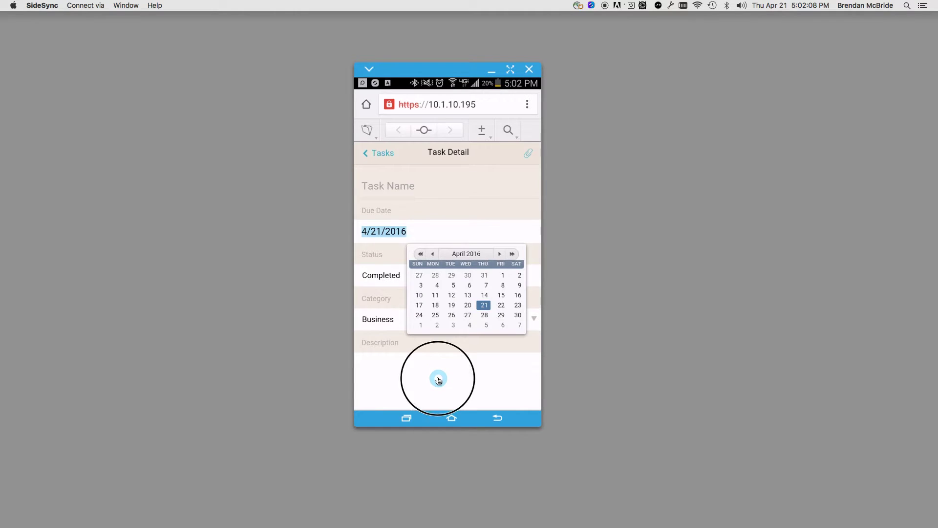
{"action": "left_click", "coordinate": [382, 362]}
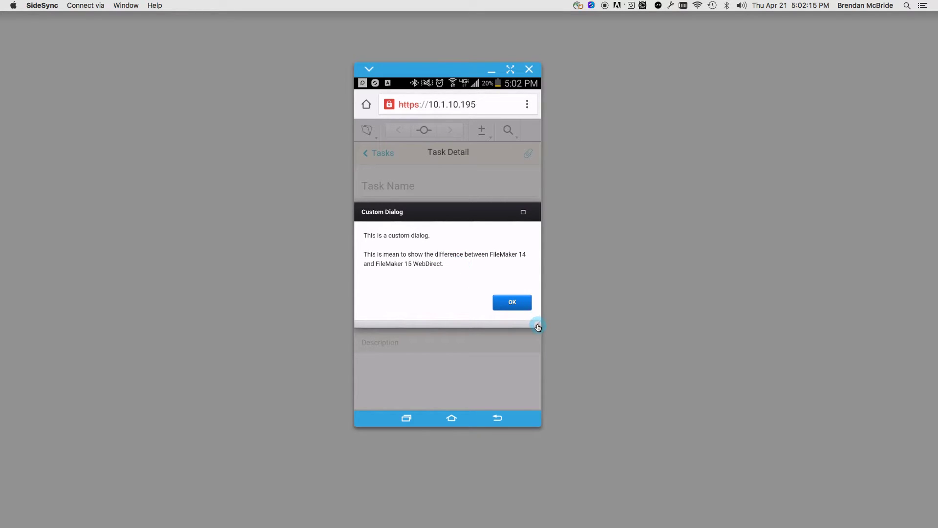
{"action": "left_click_drag", "start_coordinate": [538, 327], "coordinate": [520, 339]}
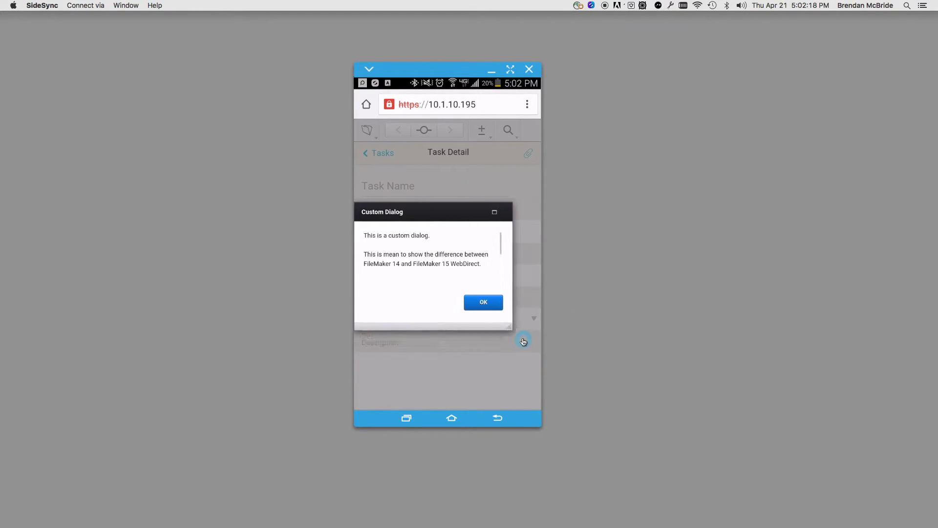
{"action": "left_click", "coordinate": [453, 350]}
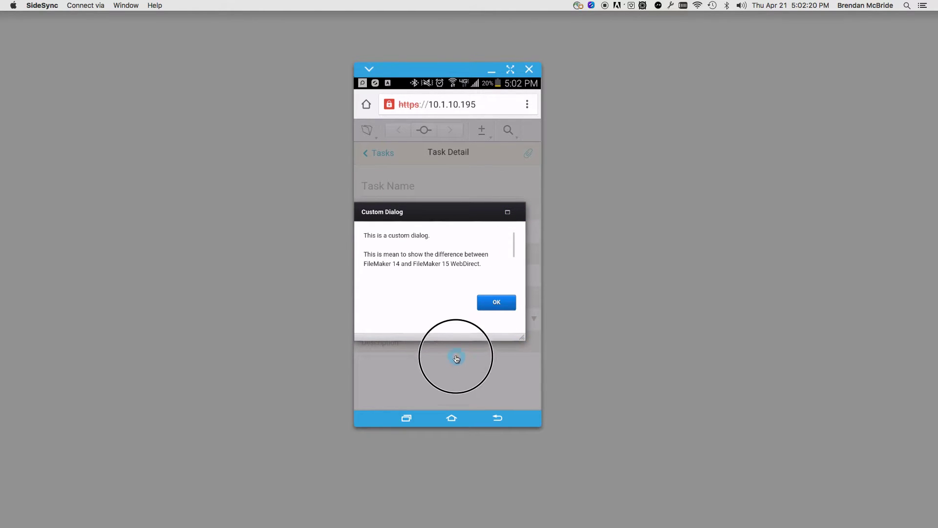
Back on the other Tasks session, dismiss the custom dialog.
{"action": "left_click", "coordinate": [407, 419]}
{"action": "left_click", "coordinate": [459, 183]}
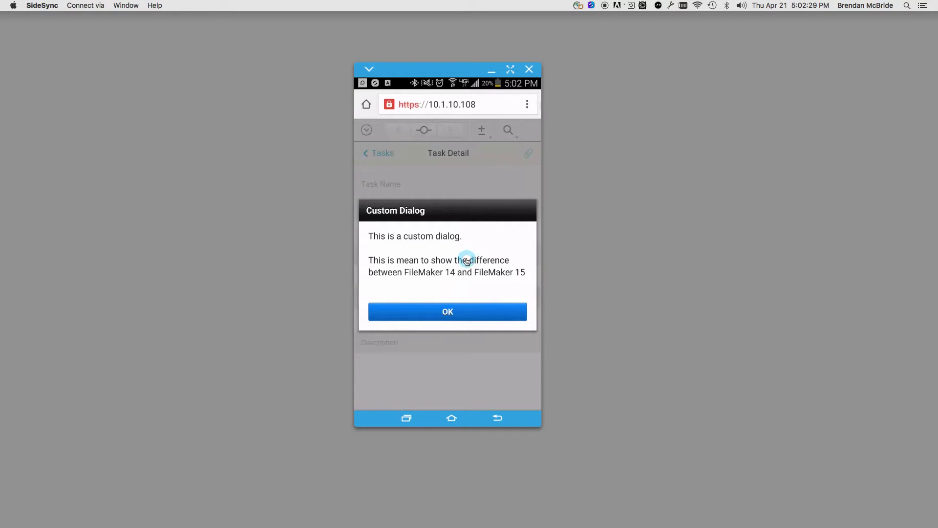
{"action": "left_click", "coordinate": [434, 310]}
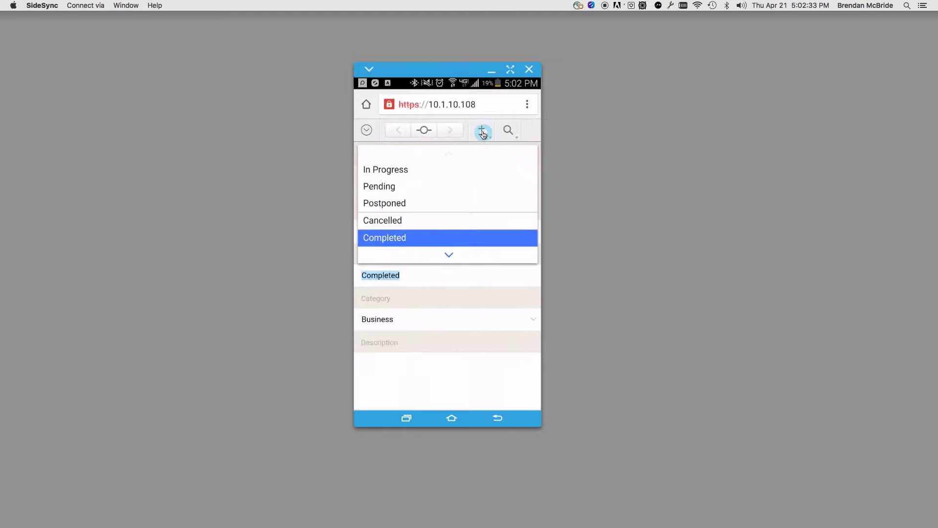
On the FileMaker 14 copy at 10.1.10.195, dismiss the custom dialog and open Sort Records.
{"action": "left_click", "coordinate": [406, 418]}
{"action": "left_click", "coordinate": [472, 157]}
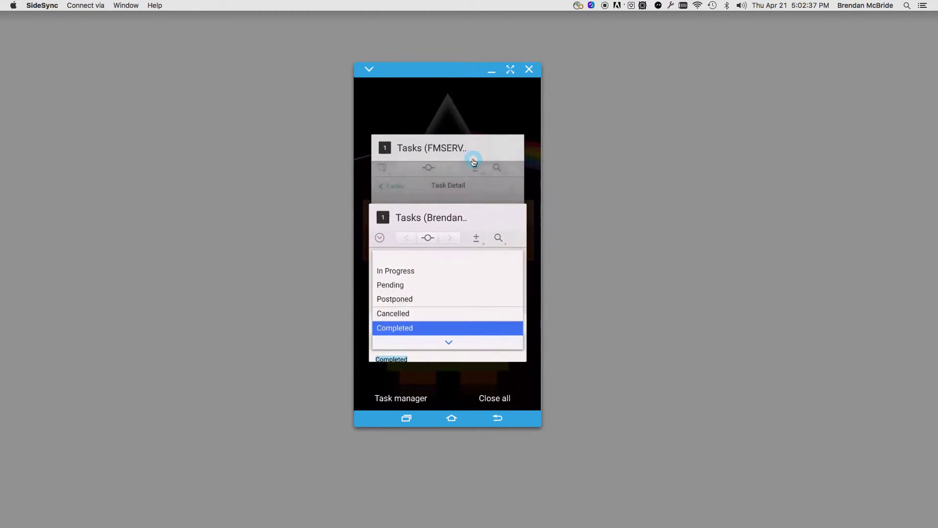
{"action": "left_click", "coordinate": [495, 302]}
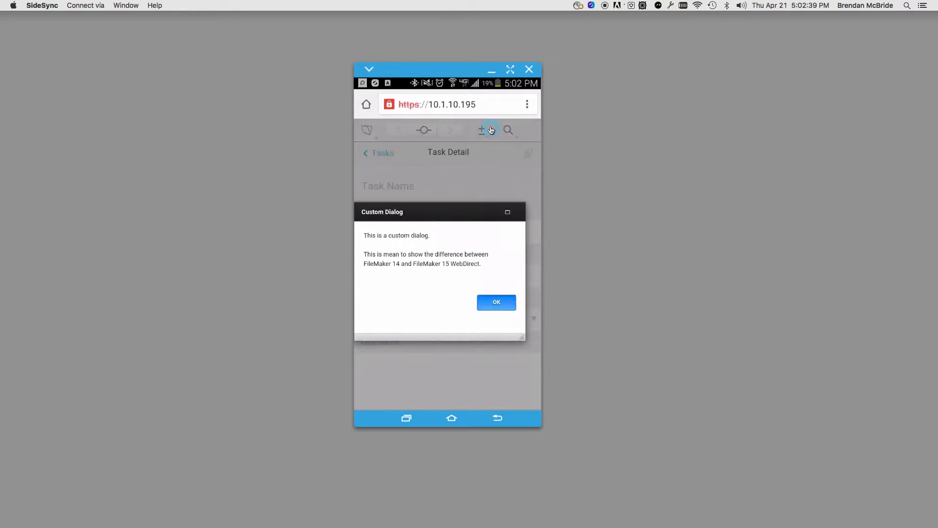
{"action": "left_click", "coordinate": [482, 135]}
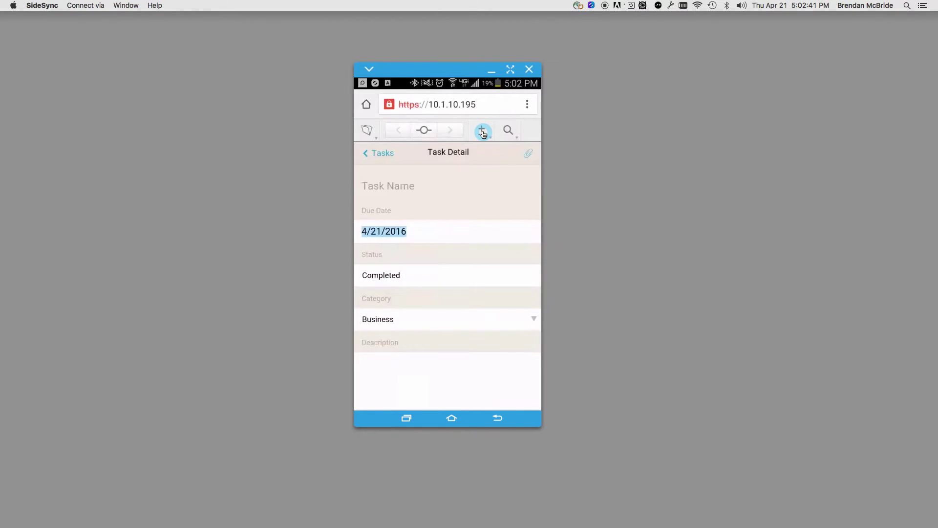
{"action": "left_click", "coordinate": [481, 131]}
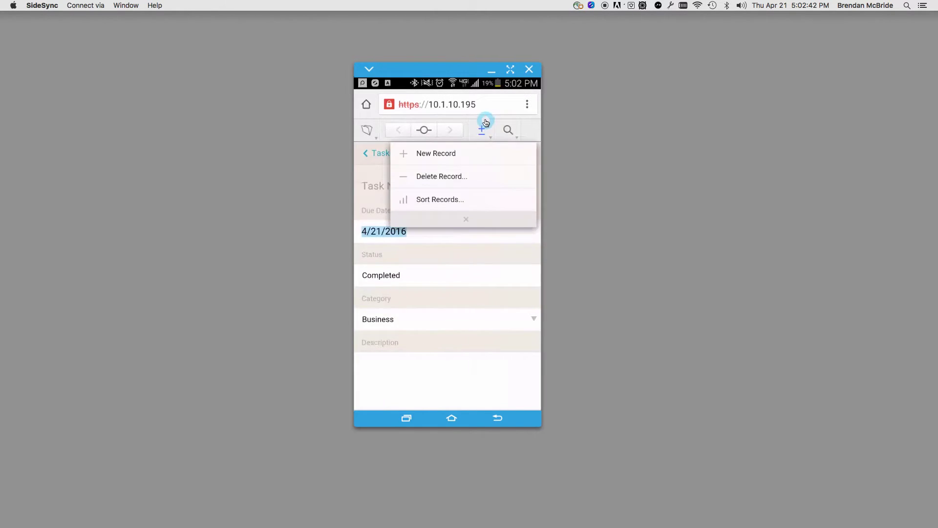
{"action": "left_click", "coordinate": [462, 204]}
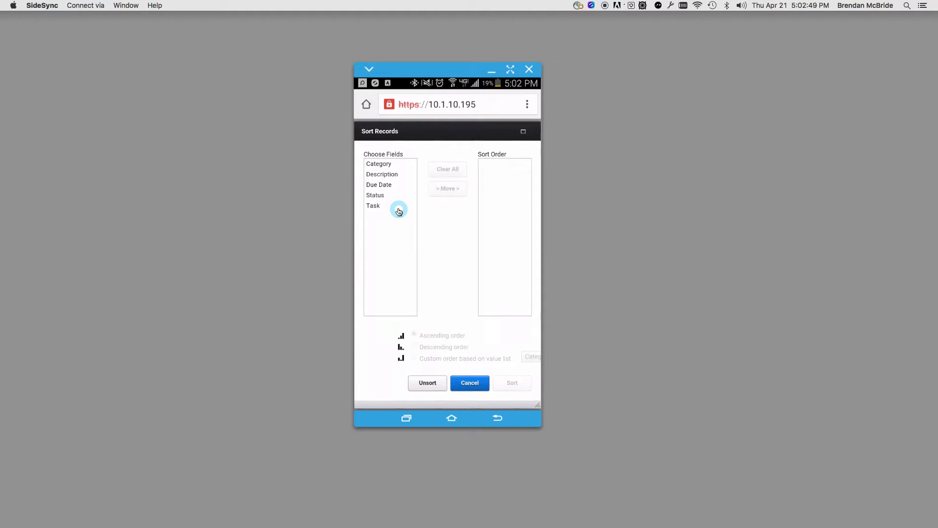
On 10.1.10.108, add Due Date to the sort order using a custom order by the Category value list.
{"action": "left_click", "coordinate": [406, 418]}
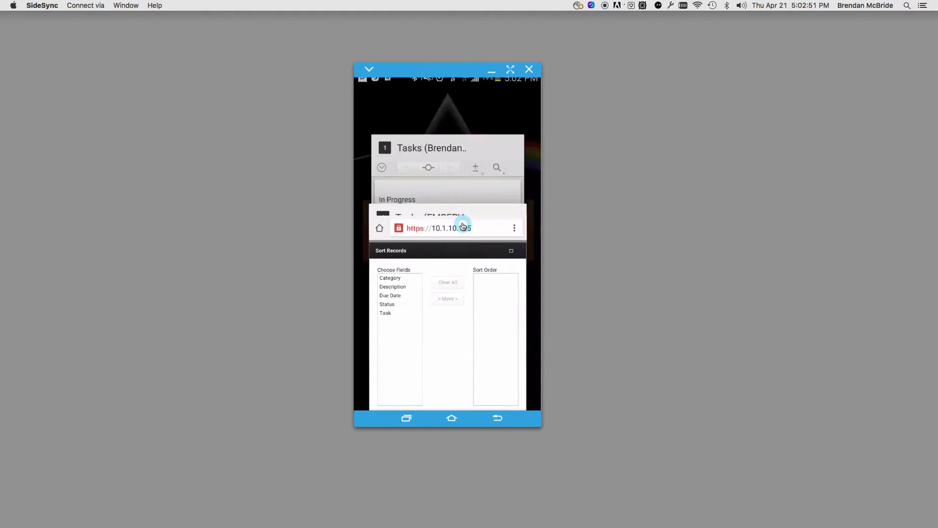
{"action": "left_click", "coordinate": [473, 197]}
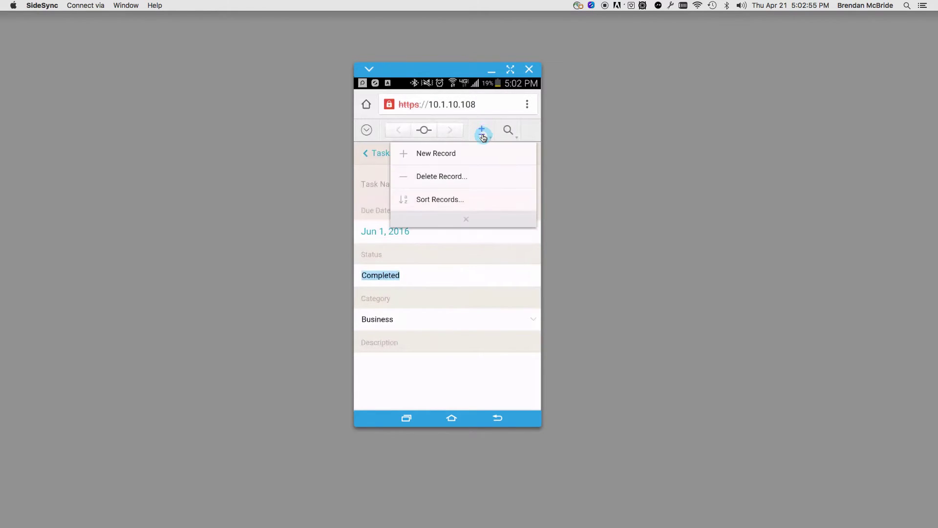
{"action": "left_click", "coordinate": [444, 203]}
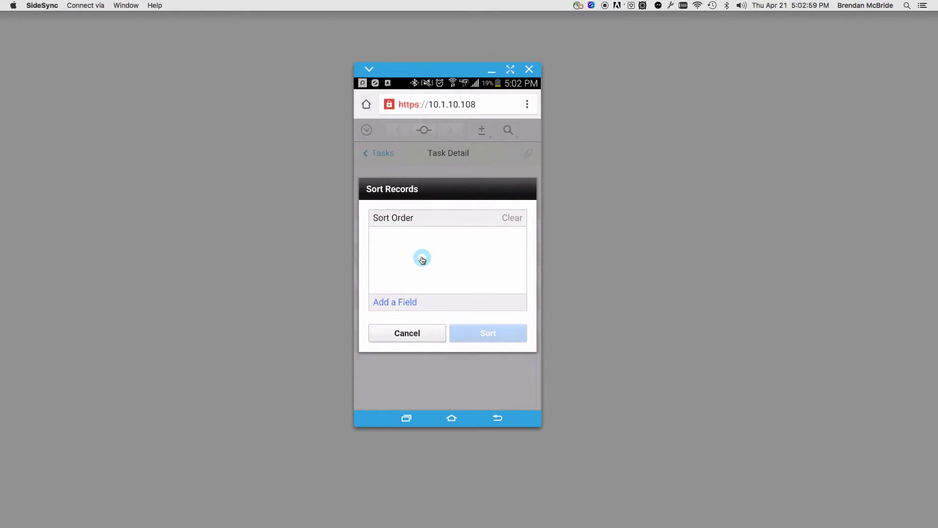
{"action": "left_click", "coordinate": [399, 305]}
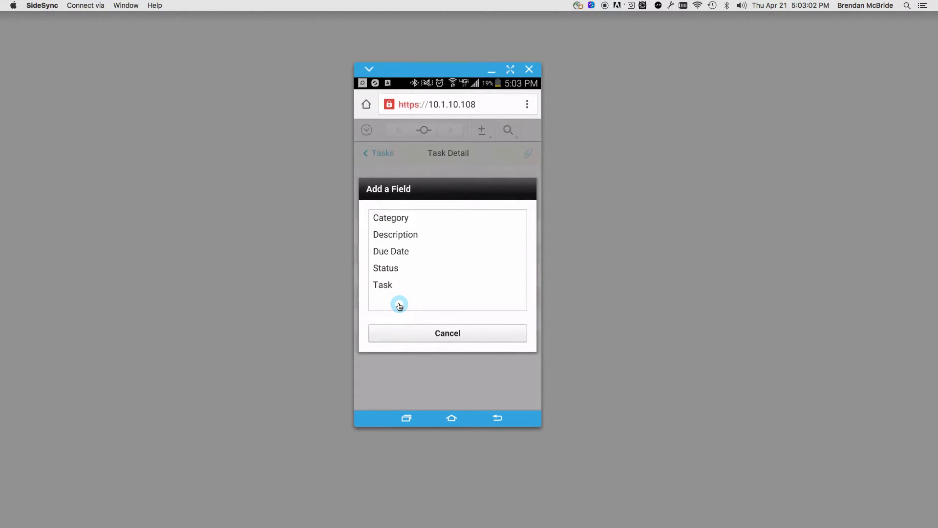
{"action": "left_click", "coordinate": [409, 259]}
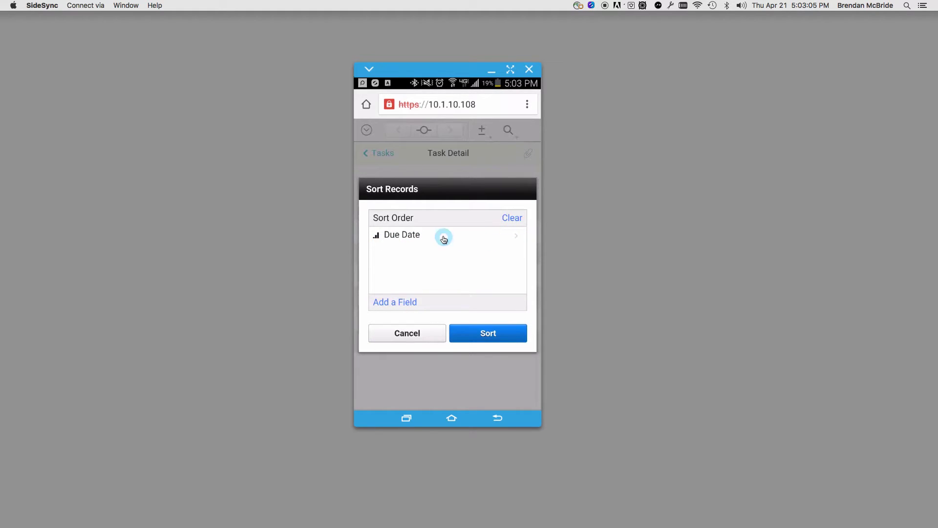
{"action": "left_click", "coordinate": [506, 239]}
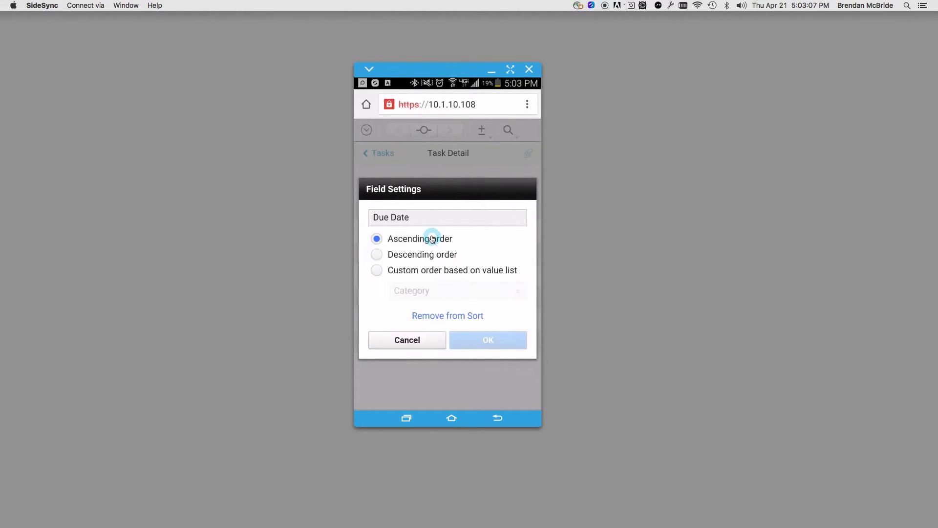
{"action": "left_click", "coordinate": [394, 259]}
{"action": "left_click", "coordinate": [396, 272]}
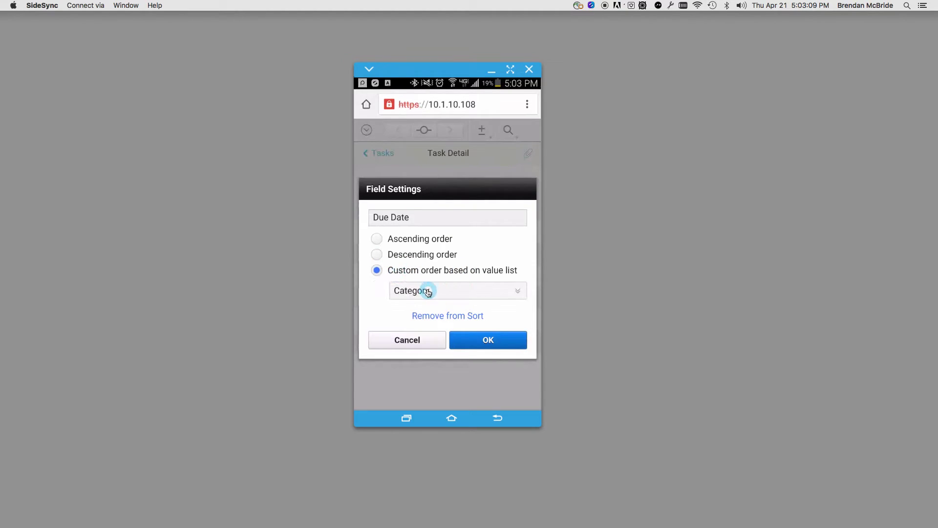
{"action": "left_click", "coordinate": [495, 348]}
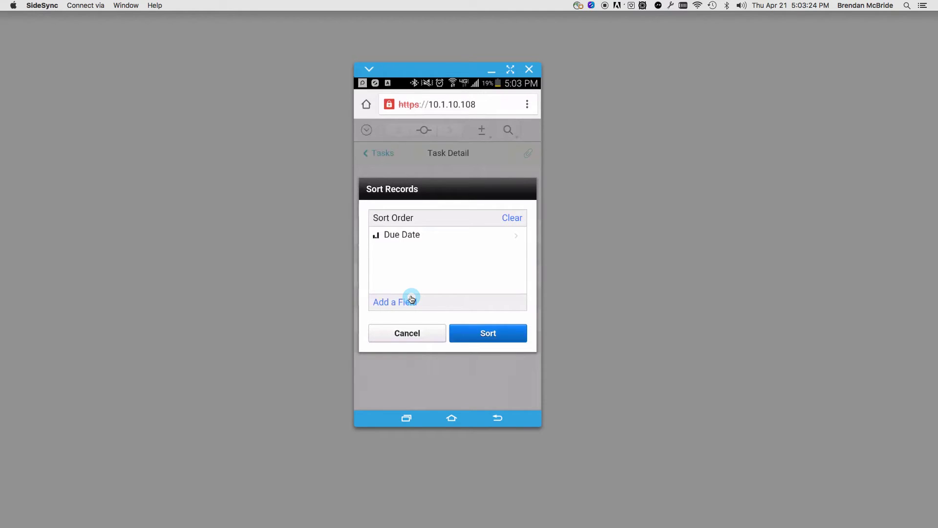
Cancel the sort and bring up the Insert dialog for a new attachment on 10.1.10.108.
{"action": "left_click", "coordinate": [424, 334]}
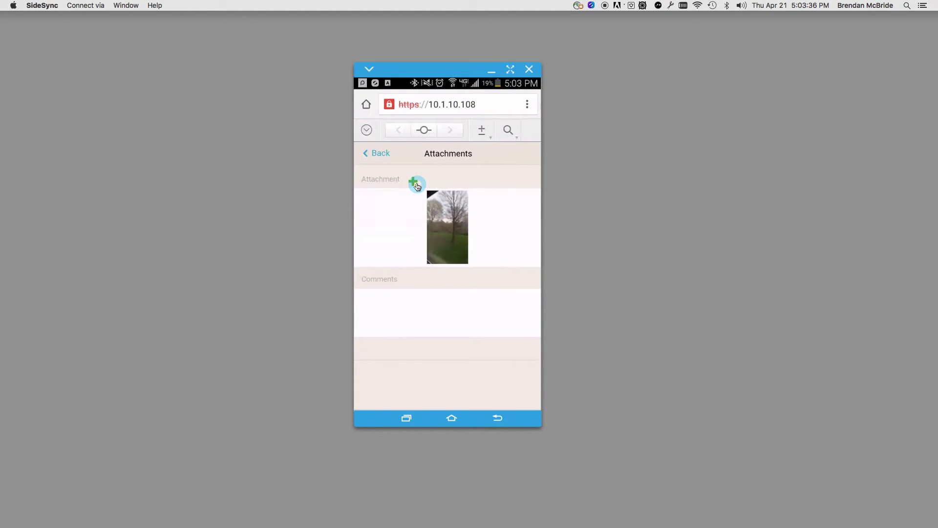
{"action": "left_click", "coordinate": [416, 185]}
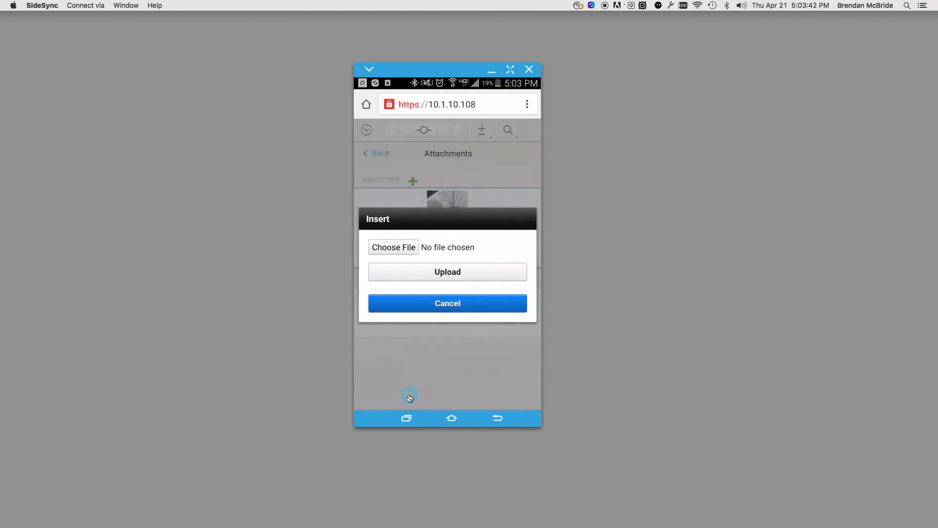
{"action": "left_click", "coordinate": [407, 421]}
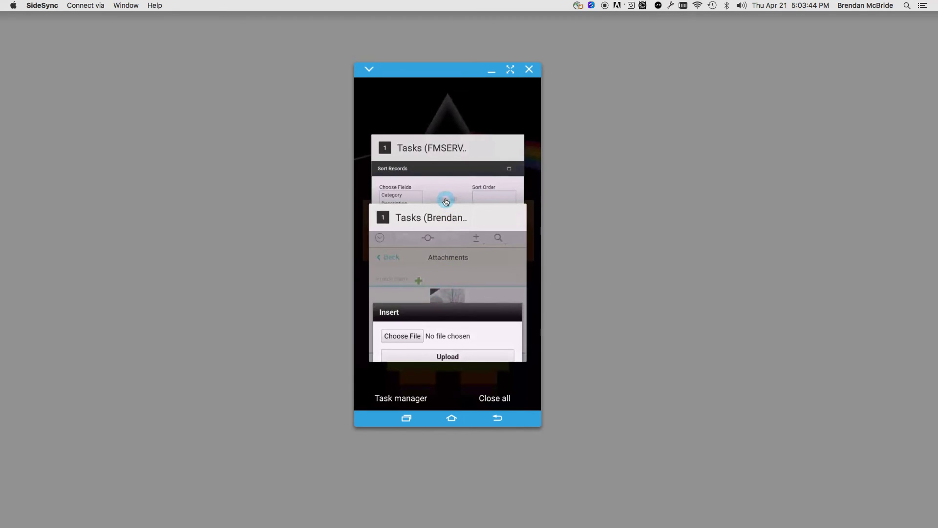
On 10.1.10.195, cancel Sort Records, then open Attachments and its Insert upload dialog.
{"action": "left_click", "coordinate": [450, 202]}
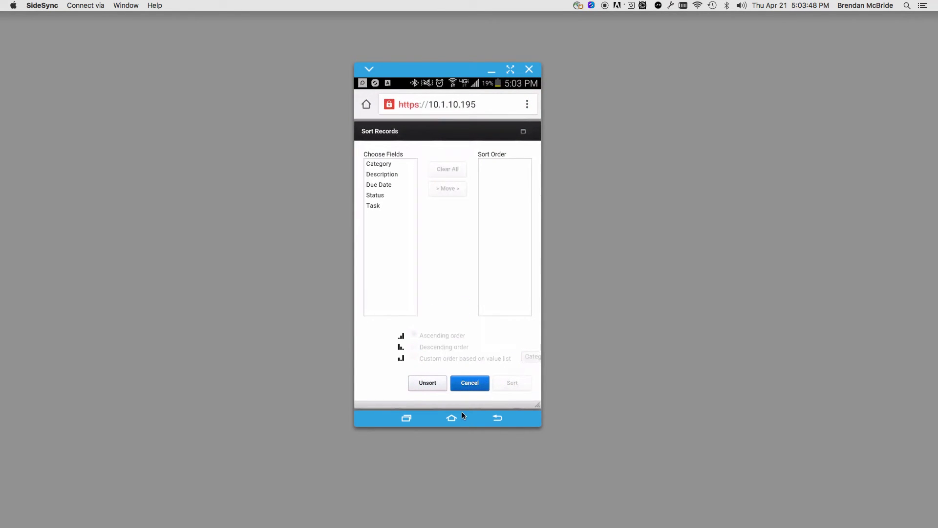
{"action": "left_click", "coordinate": [470, 384]}
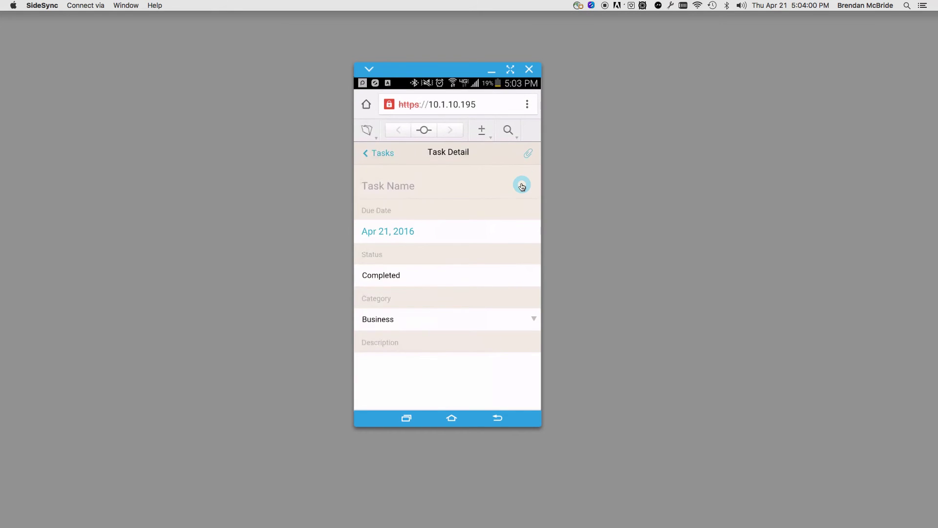
{"action": "left_click", "coordinate": [528, 152]}
{"action": "left_click", "coordinate": [413, 184]}
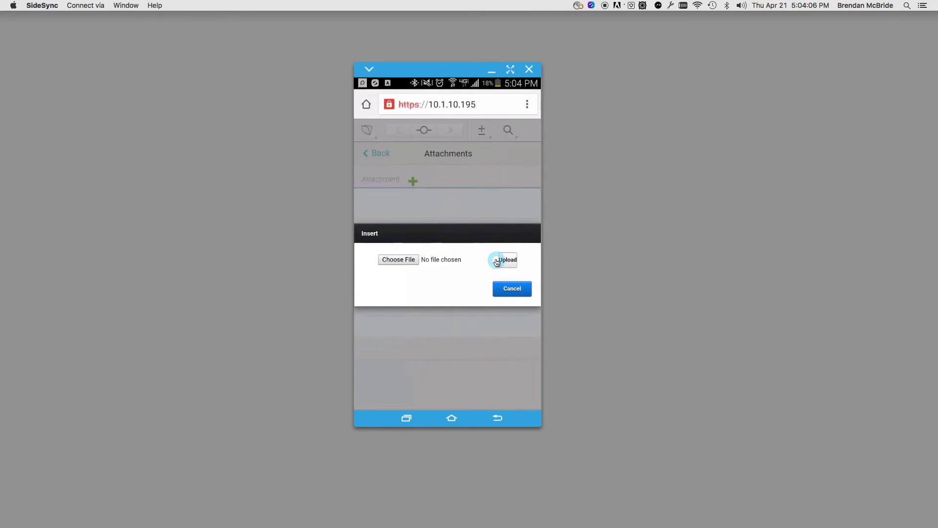
Back on 10.1.10.108, cancel the Insert dialog to show the tree photo attachment.
{"action": "left_click", "coordinate": [410, 411]}
{"action": "left_click", "coordinate": [441, 197]}
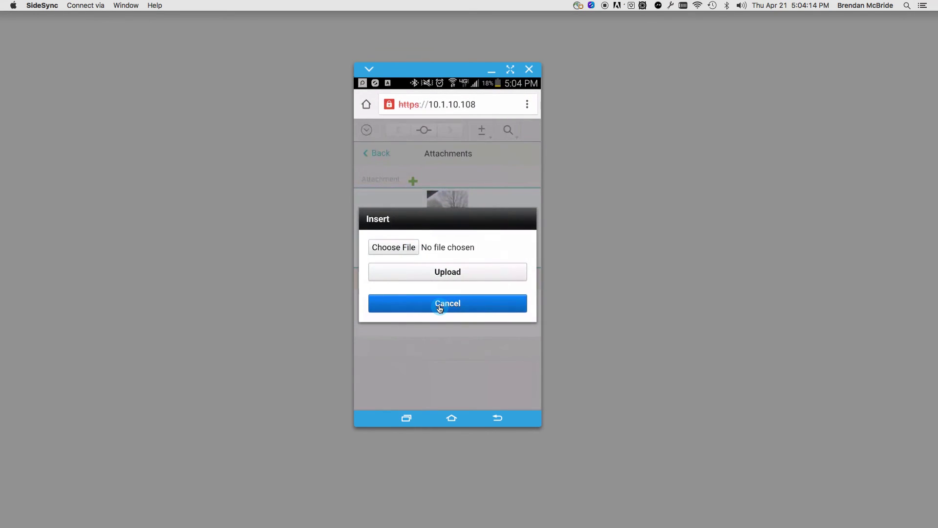
{"action": "left_click", "coordinate": [439, 307]}
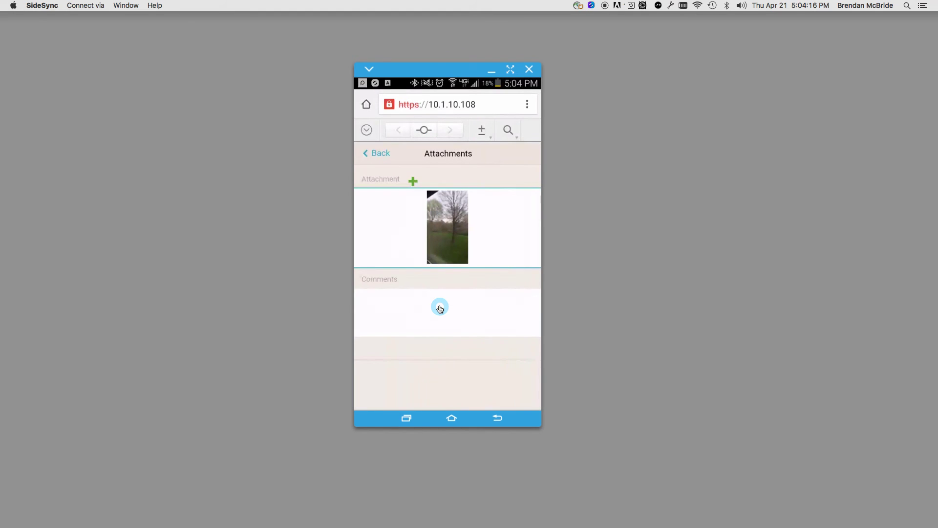